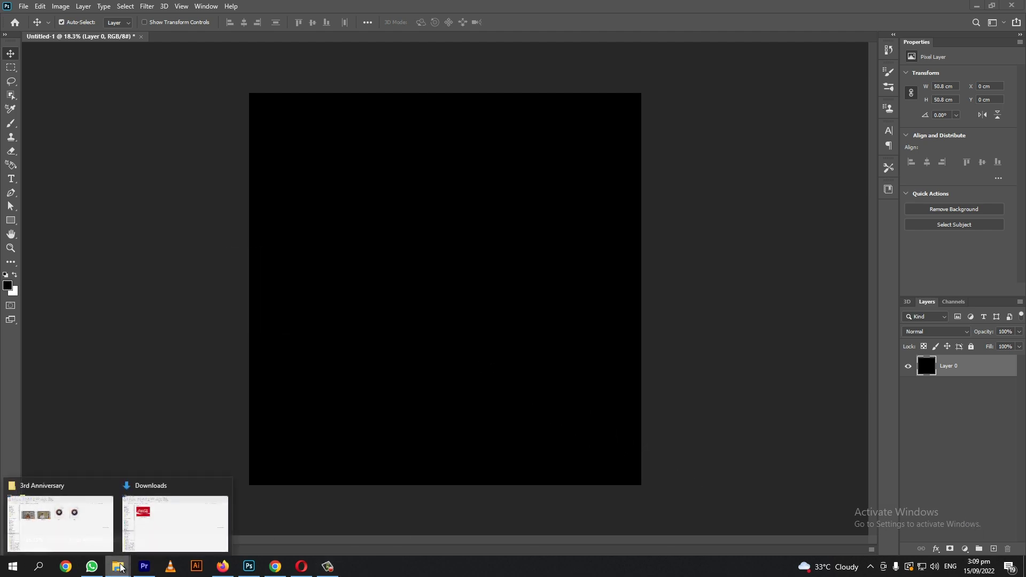
Step: Open coca-cola-logo.jpg from the Downloads folder as a separate Photoshop document
{"action": "left_click", "coordinate": [175, 523]}
{"action": "left_click", "coordinate": [213, 175]}
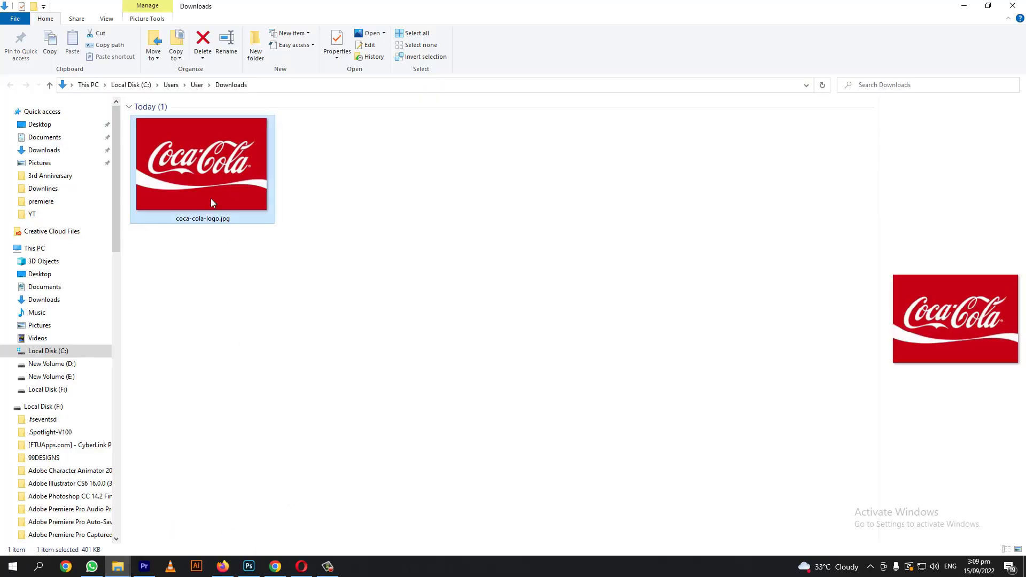
{"action": "mouse_move", "coordinate": [208, 171]}
{"action": "left_mouse_down"}
{"action": "mouse_move", "coordinate": [654, 76]}
{"action": "mouse_move", "coordinate": [690, 23]}
{"action": "left_mouse_up"}
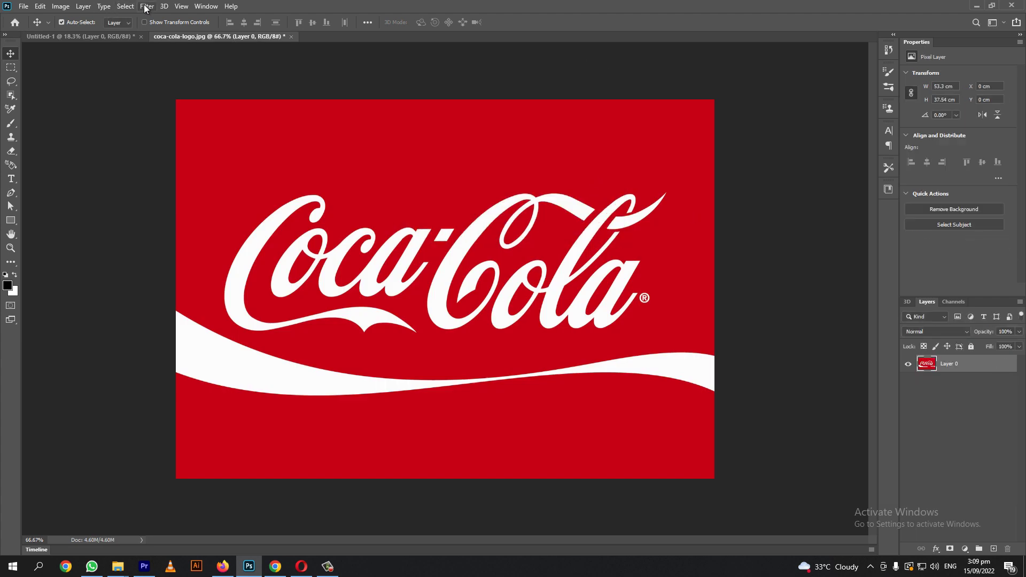
Step: Rotate the logo image 90° counterclockwise into portrait orientation
{"action": "left_click", "coordinate": [62, 6]}
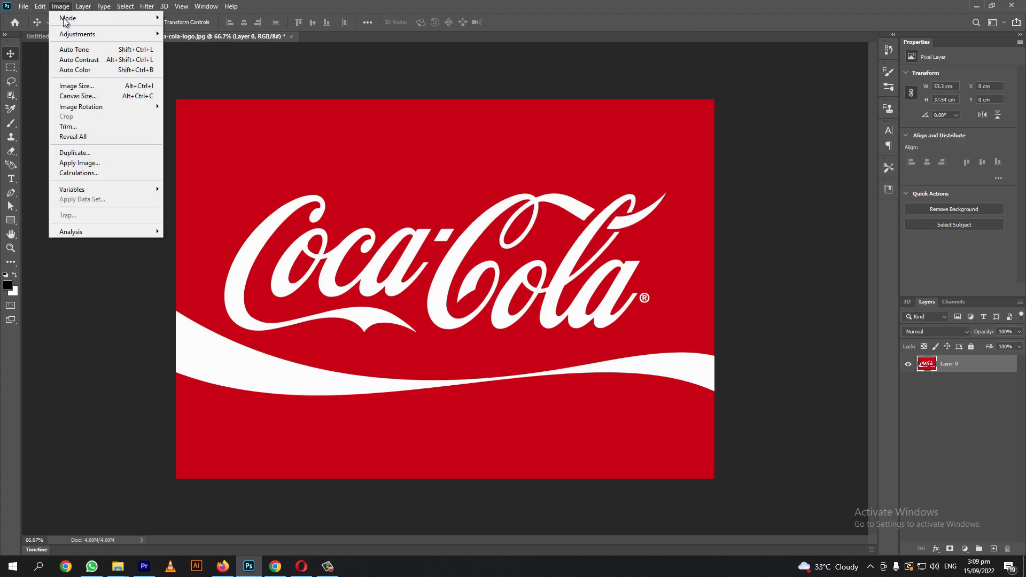
{"action": "mouse_move", "coordinate": [81, 106]}
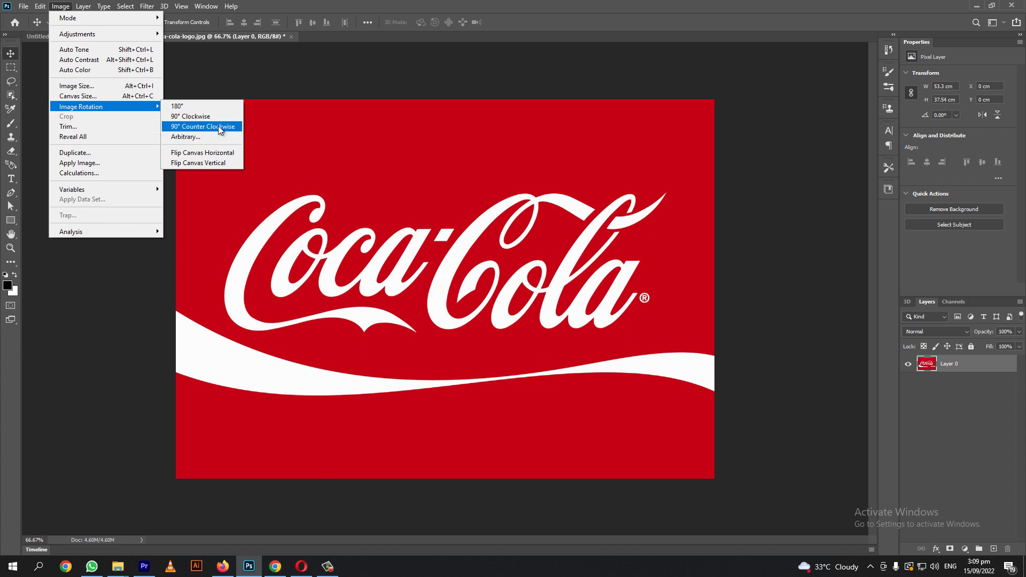
{"action": "left_click", "coordinate": [219, 126]}
{"action": "scroll", "coordinate": [525, 251], "scroll_direction": "down", "scroll_amount": 2}
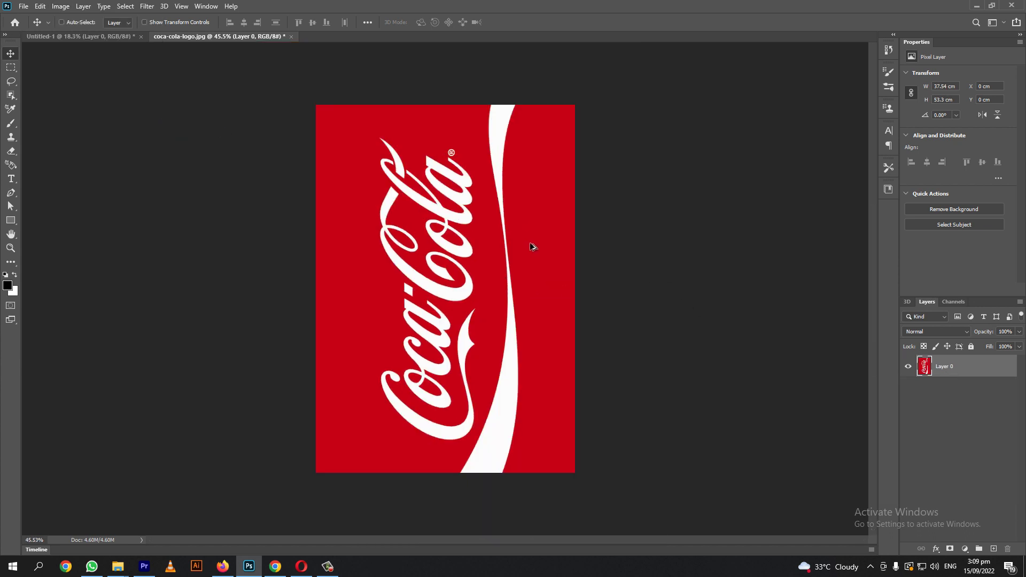
Step: Wrap the logo onto a Soda mesh preset can, spin it forward, and convert it to a smart object
{"action": "left_click", "coordinate": [165, 7]}
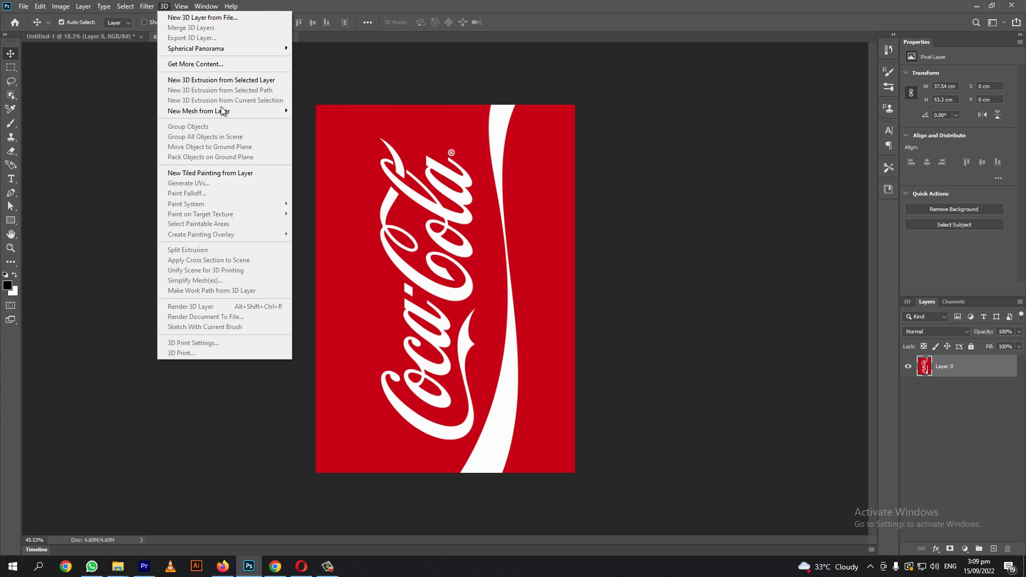
{"action": "mouse_move", "coordinate": [209, 111]}
{"action": "mouse_move", "coordinate": [318, 120]}
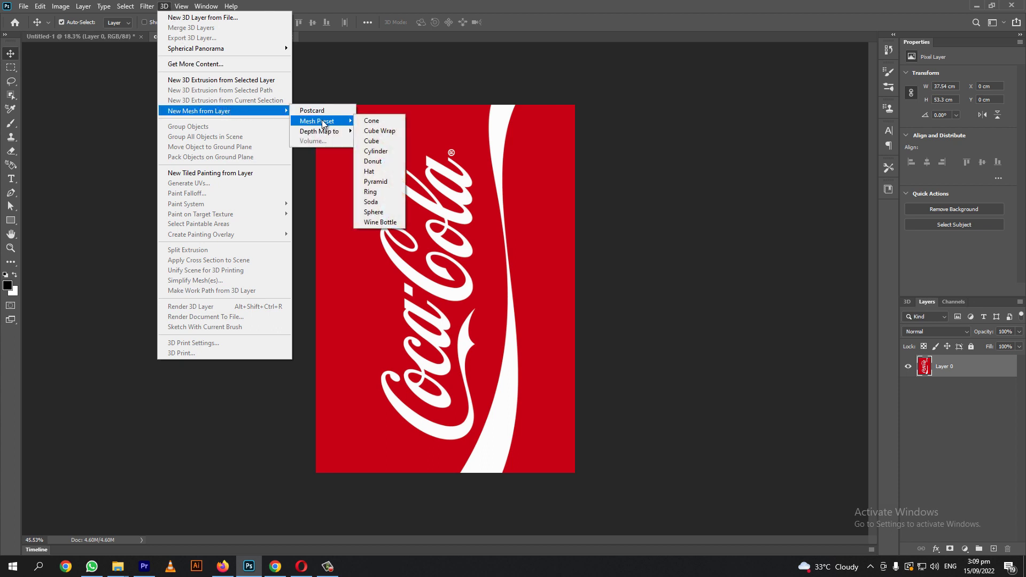
{"action": "left_click", "coordinate": [373, 202]}
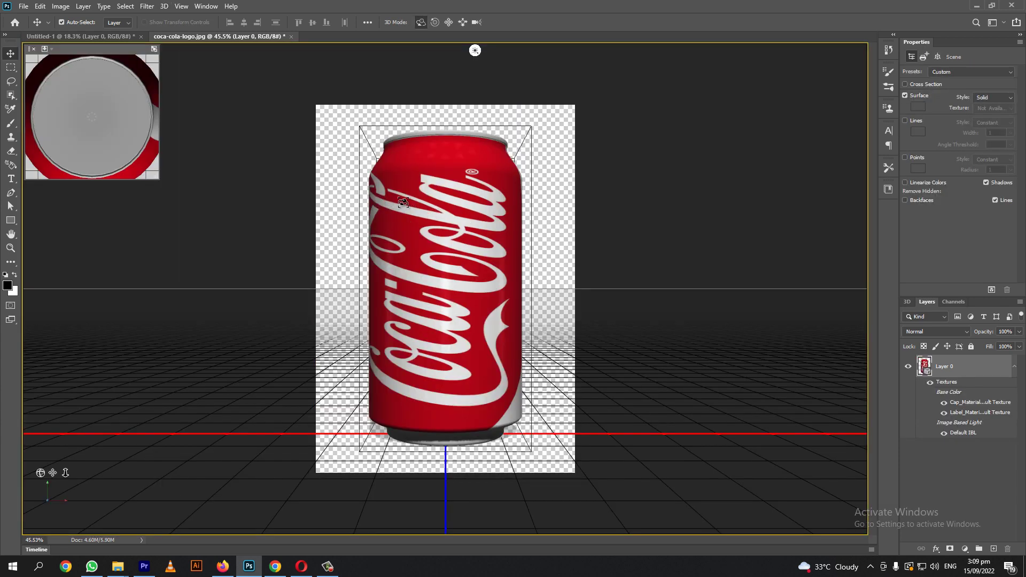
{"action": "left_click", "coordinate": [464, 273]}
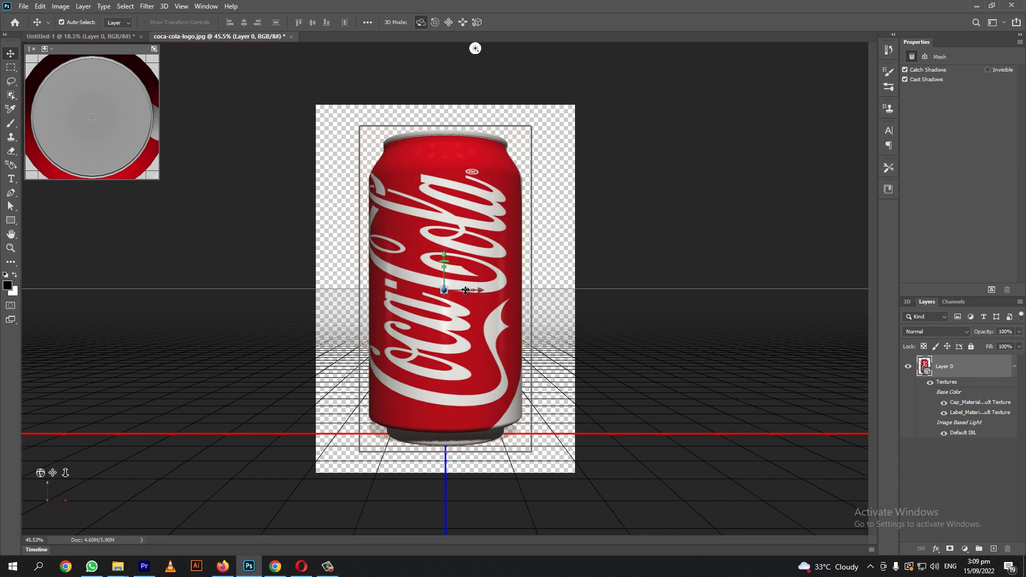
{"action": "mouse_move", "coordinate": [479, 294]}
{"action": "left_mouse_down"}
{"action": "mouse_move", "coordinate": [12, 233]}
{"action": "mouse_move", "coordinate": [485, 291]}
{"action": "left_mouse_up"}
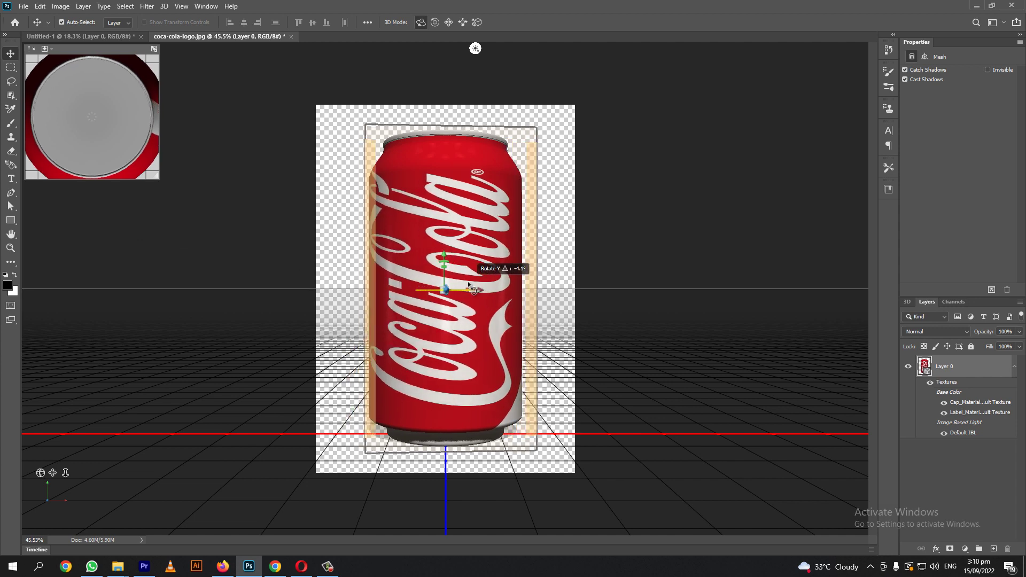
{"action": "right_click", "coordinate": [977, 366]}
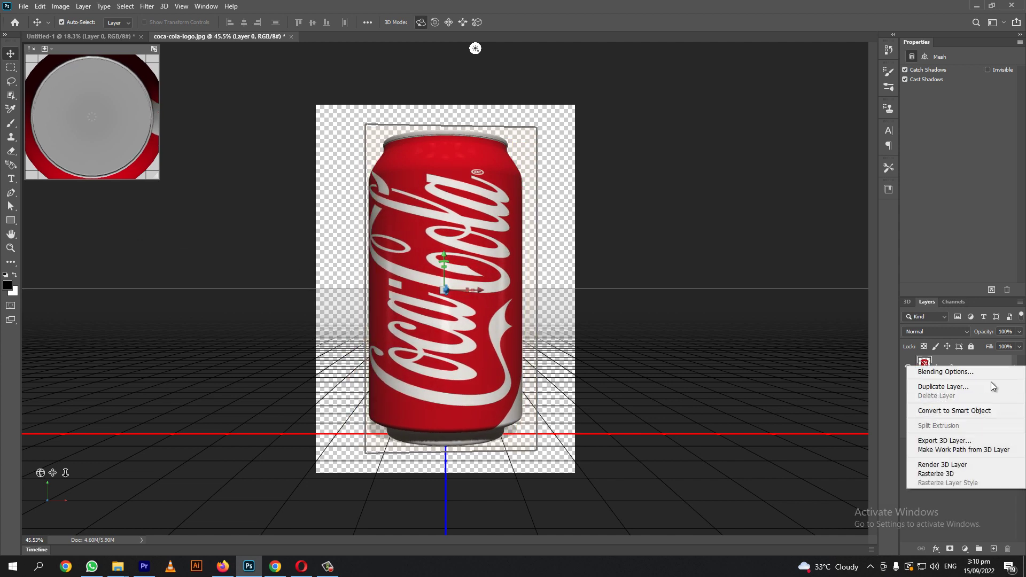
{"action": "left_click", "coordinate": [996, 412]}
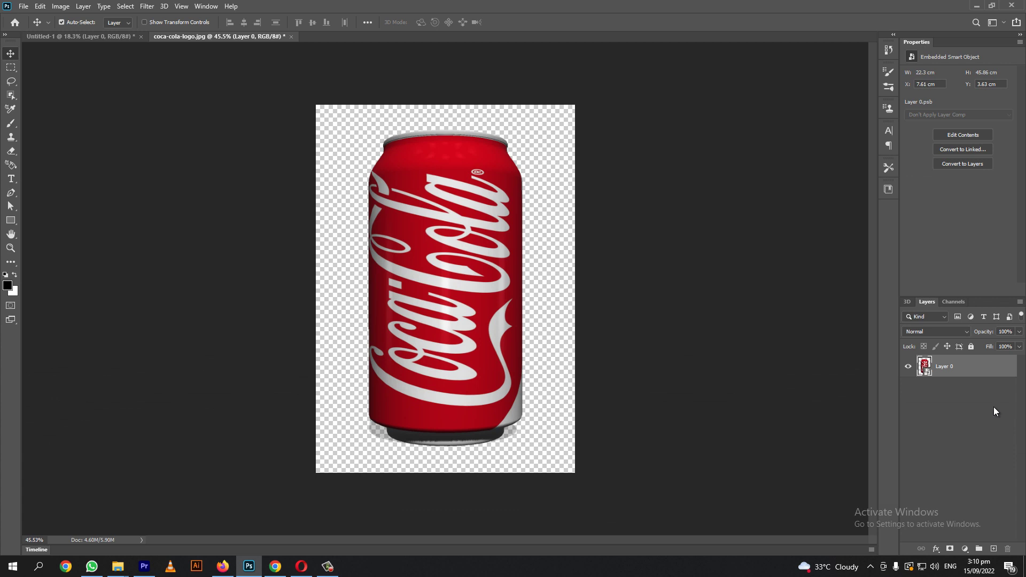
Step: Move the can into the Untitled-1 black canvas and centre it horizontally and vertically
{"action": "mouse_move", "coordinate": [446, 294]}
{"action": "left_mouse_down"}
{"action": "mouse_move", "coordinate": [189, 104]}
{"action": "mouse_move", "coordinate": [455, 291]}
{"action": "left_mouse_up"}
{"action": "key", "text": "ctrl+a"}
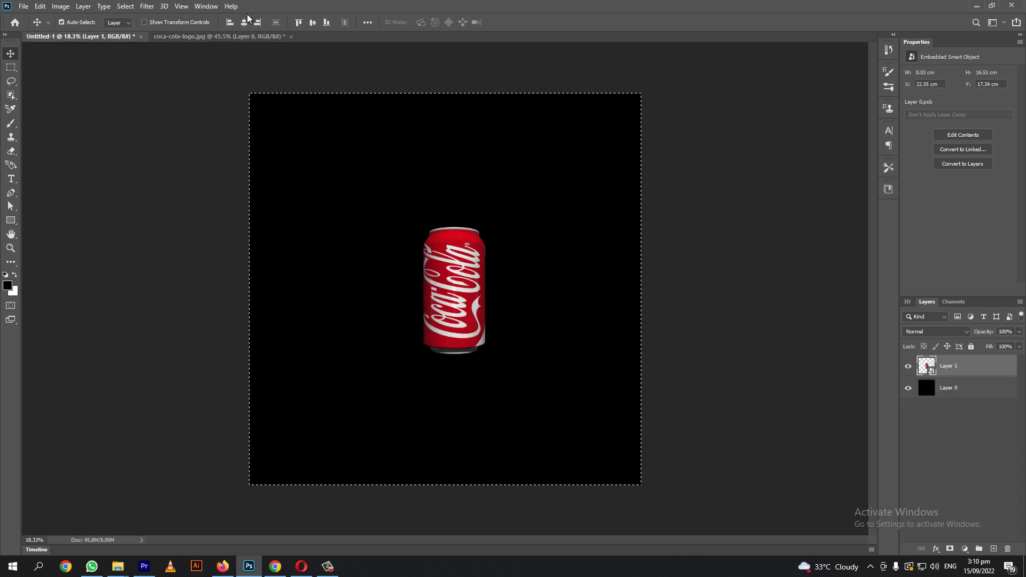
{"action": "left_click", "coordinate": [312, 21]}
{"action": "left_click", "coordinate": [326, 22]}
{"action": "key", "text": "ctrl+d"}
Step: Scale the can up to fill most of the canvas height
{"action": "key", "text": "ctrl+t"}
{"action": "left_click_drag", "start_coordinate": [529, 189], "coordinate": [593, 153]}
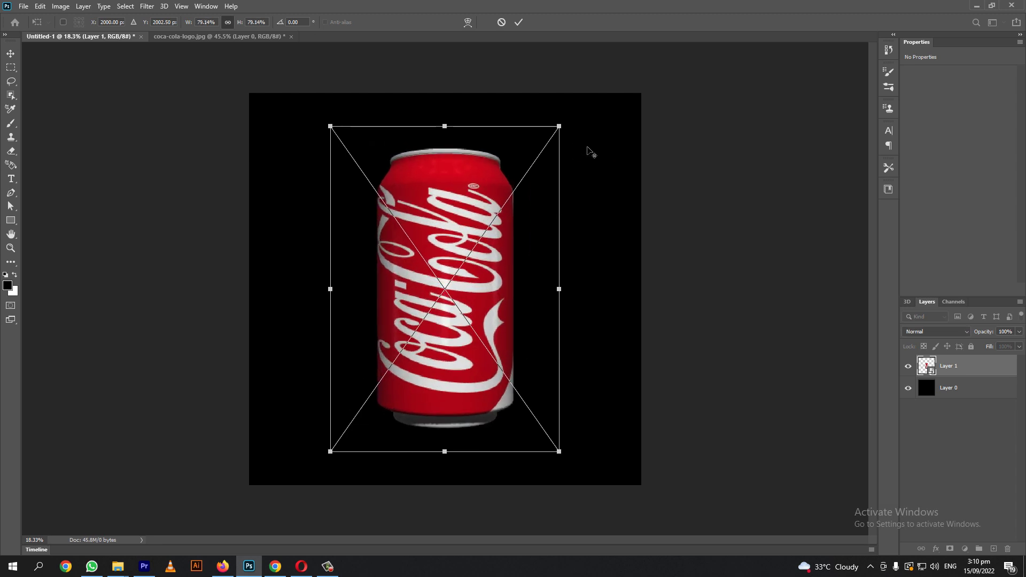
{"action": "key", "text": "Return"}
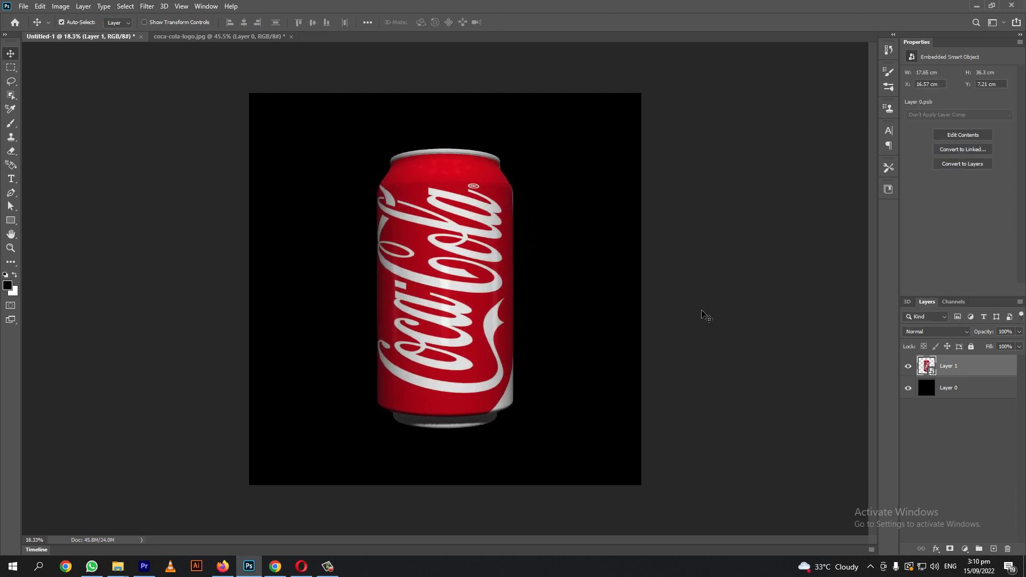